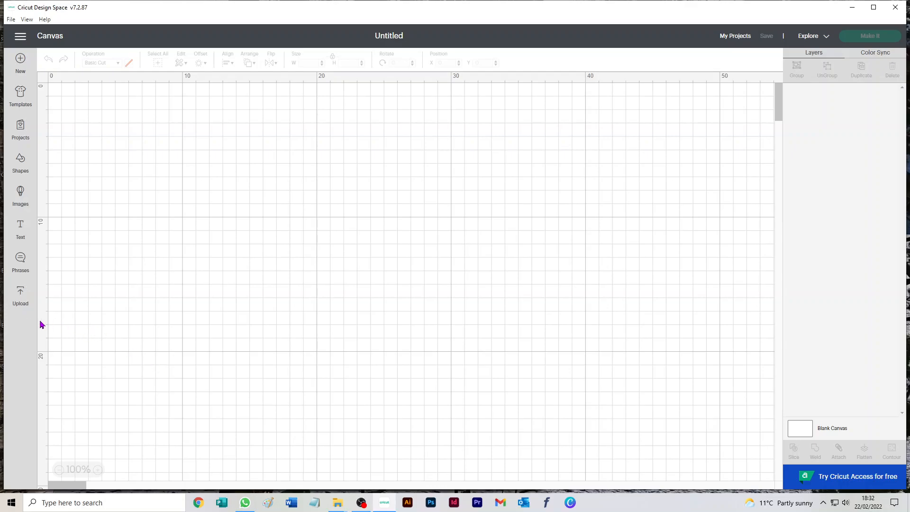
Add the most recent upload, the yellow and red heart box template, to the canvas.
{"action": "left_click", "coordinate": [20, 294]}
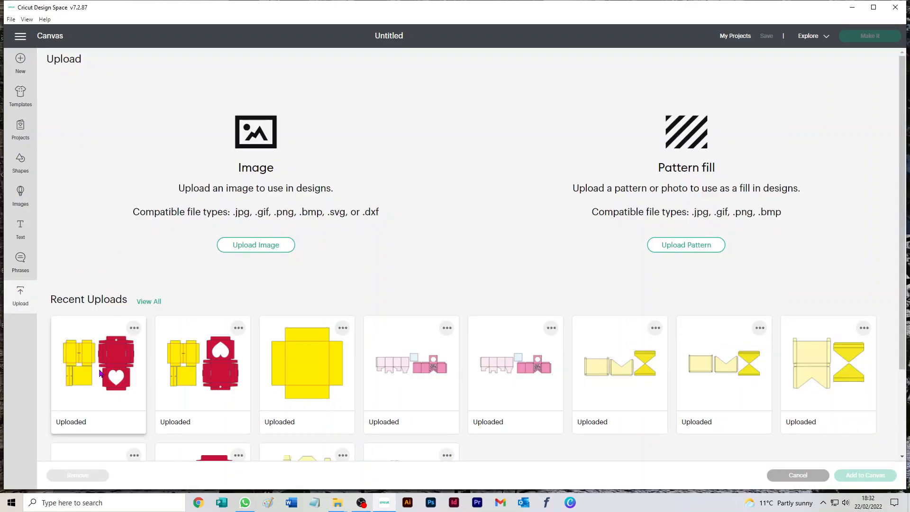
{"action": "left_click", "coordinate": [93, 373]}
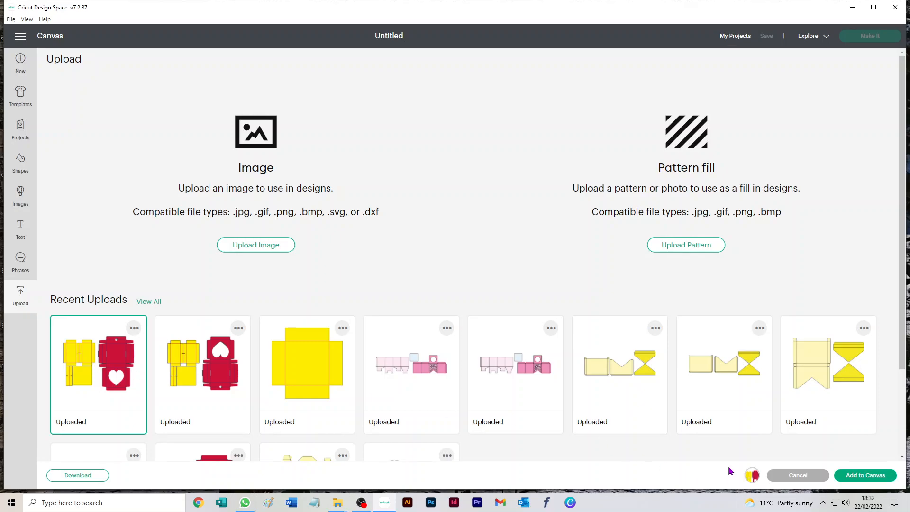
{"action": "left_click", "coordinate": [864, 476]}
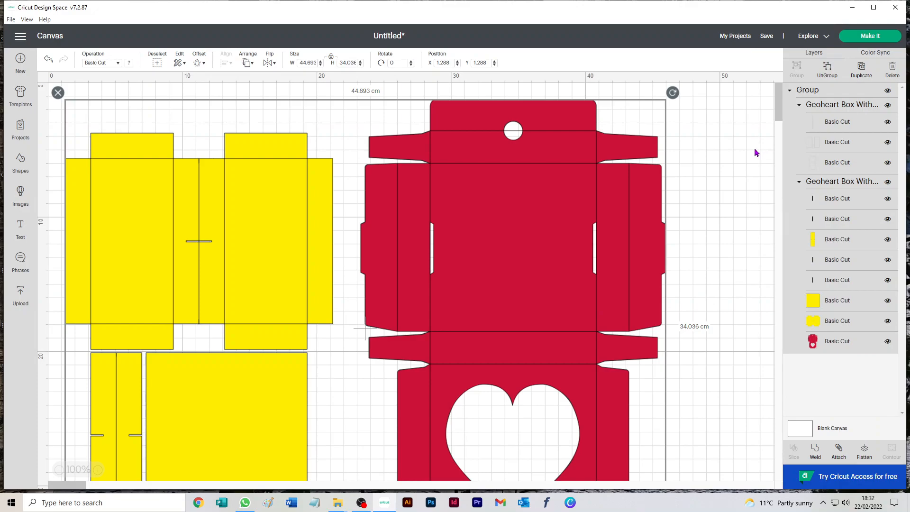
{"action": "left_click", "coordinate": [751, 154]}
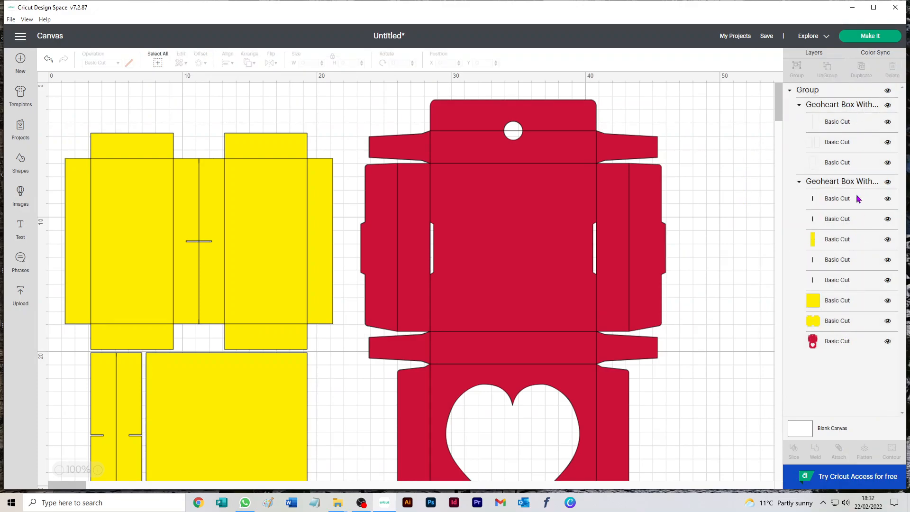
Change the operation of the first Geoheart Box subgroup, holding the three fold-line layers, from Basic Cut to Score.
{"action": "left_click", "coordinate": [833, 108]}
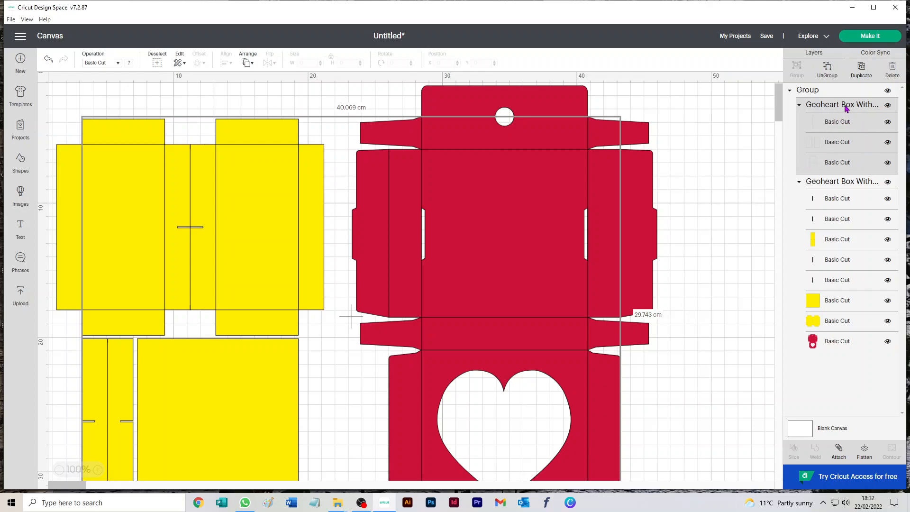
{"action": "left_click", "coordinate": [98, 63]}
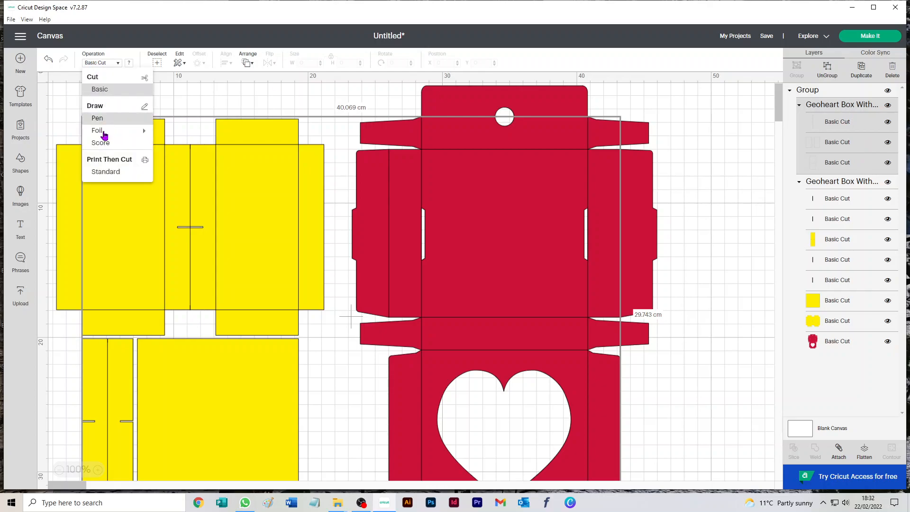
{"action": "left_click", "coordinate": [106, 146]}
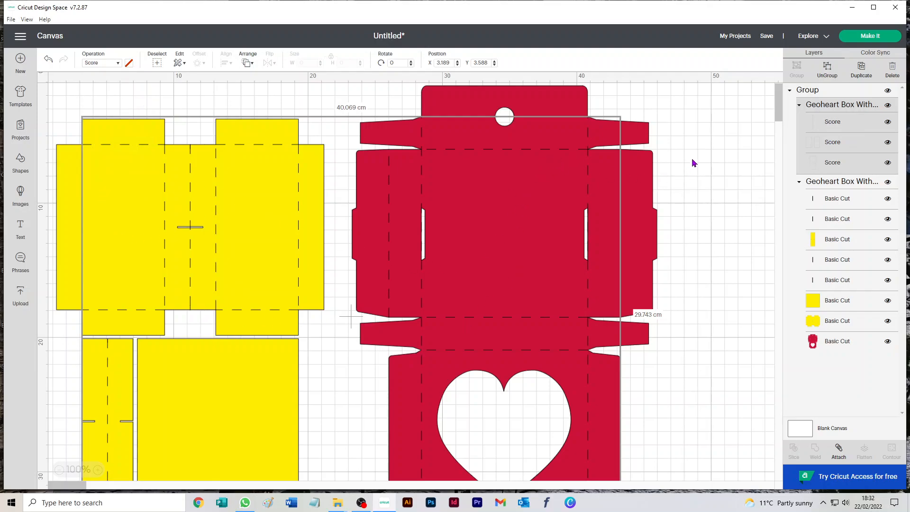
Ungroup the score lines, the cut shapes and the remaining outer group so every layer of the box template is separate.
{"action": "left_click", "coordinate": [828, 70]}
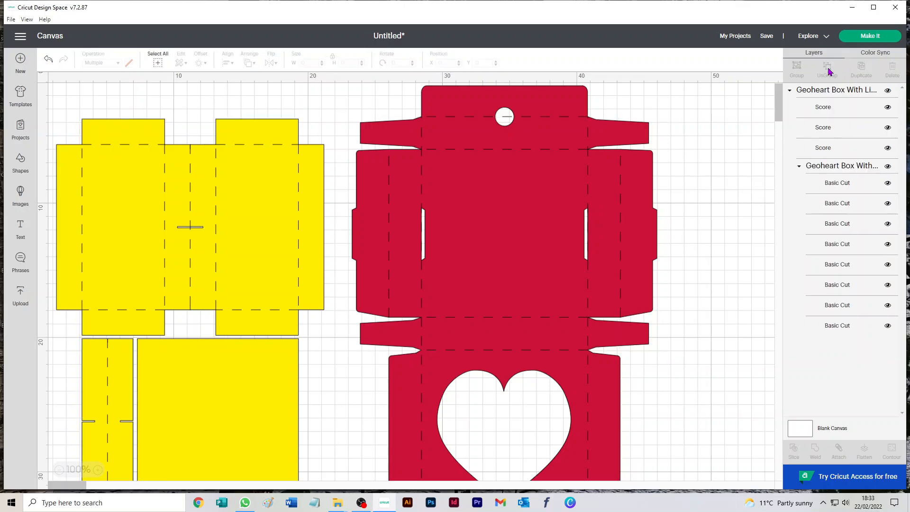
{"action": "left_click", "coordinate": [847, 172]}
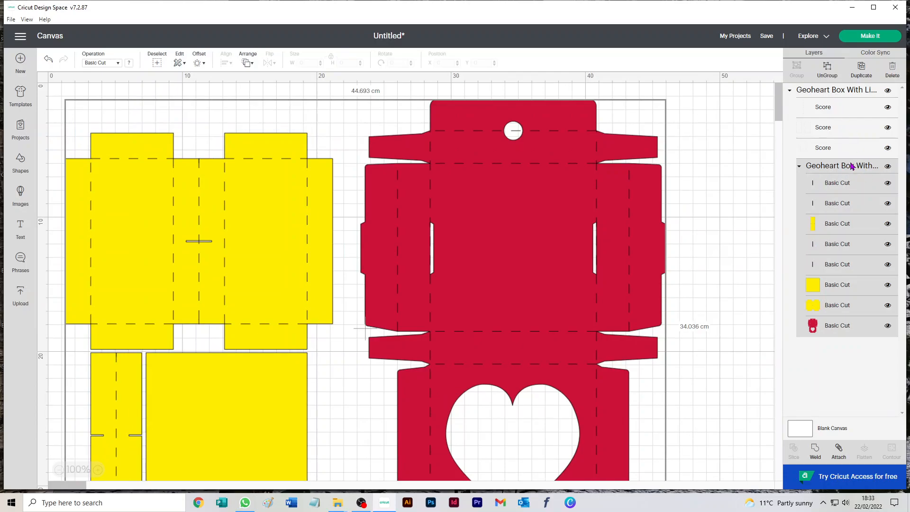
{"action": "left_click", "coordinate": [829, 71]}
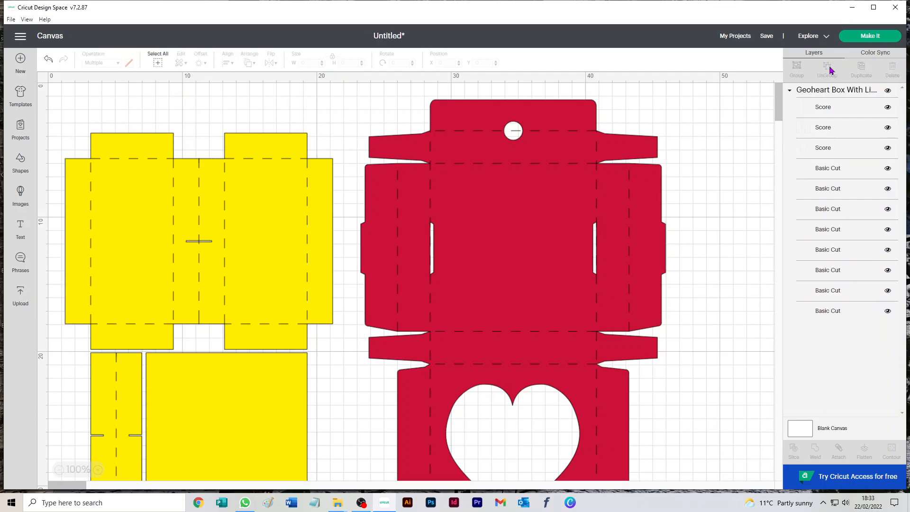
{"action": "left_click", "coordinate": [829, 92]}
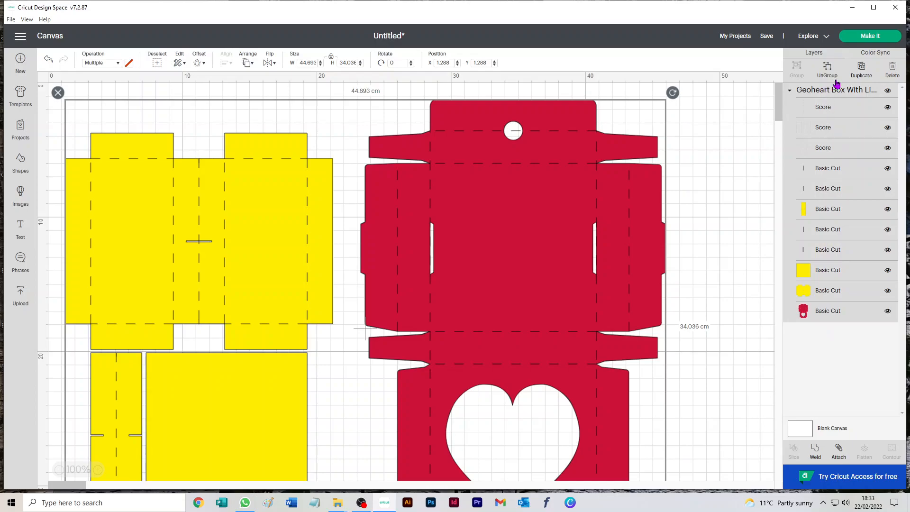
{"action": "left_click", "coordinate": [828, 70]}
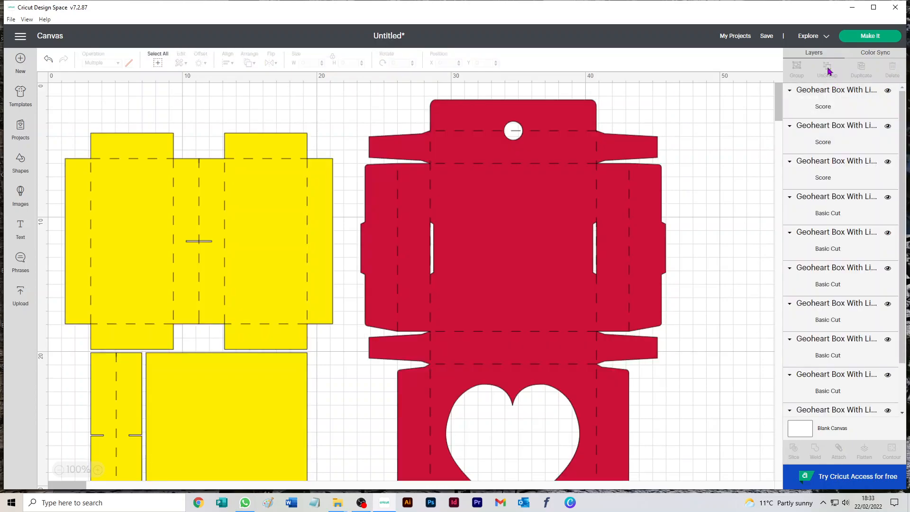
Attach the red heart box shape to its score lines.
{"action": "left_click", "coordinate": [58, 469]}
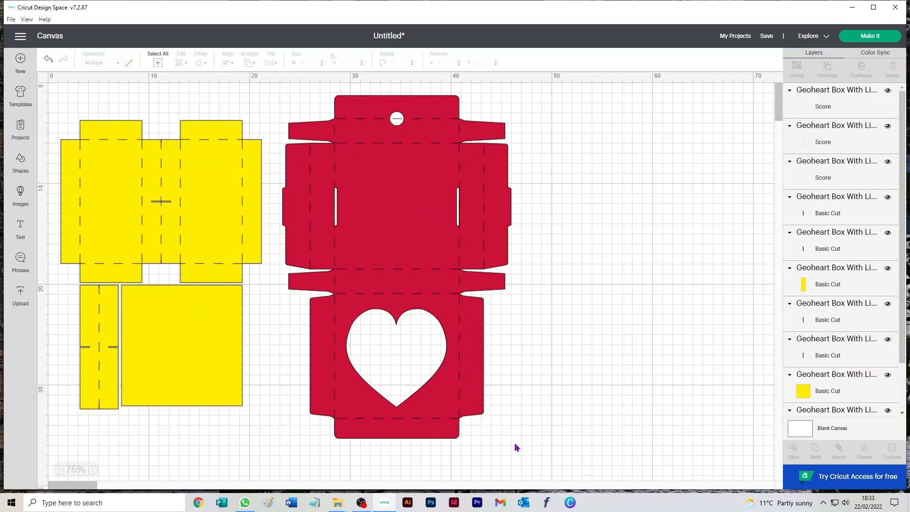
{"action": "left_click_drag", "start_coordinate": [543, 101], "coordinate": [275, 459]}
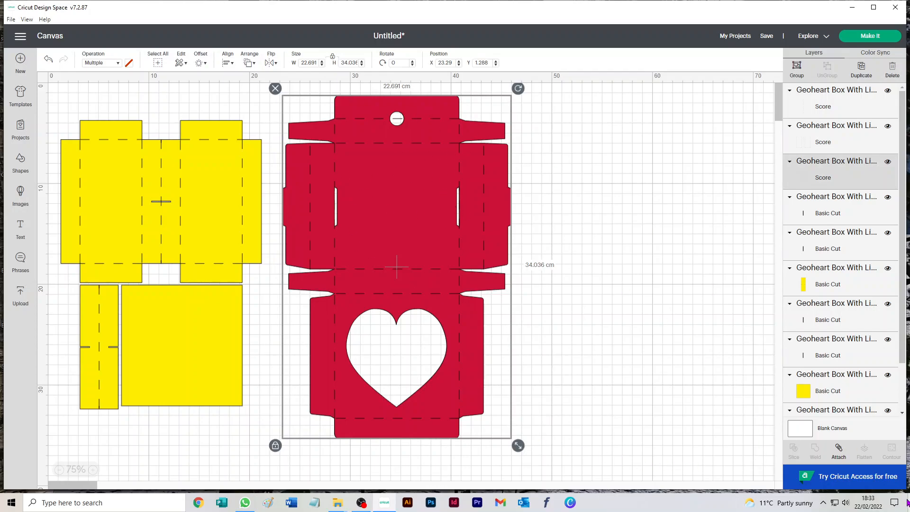
{"action": "left_click", "coordinate": [839, 451]}
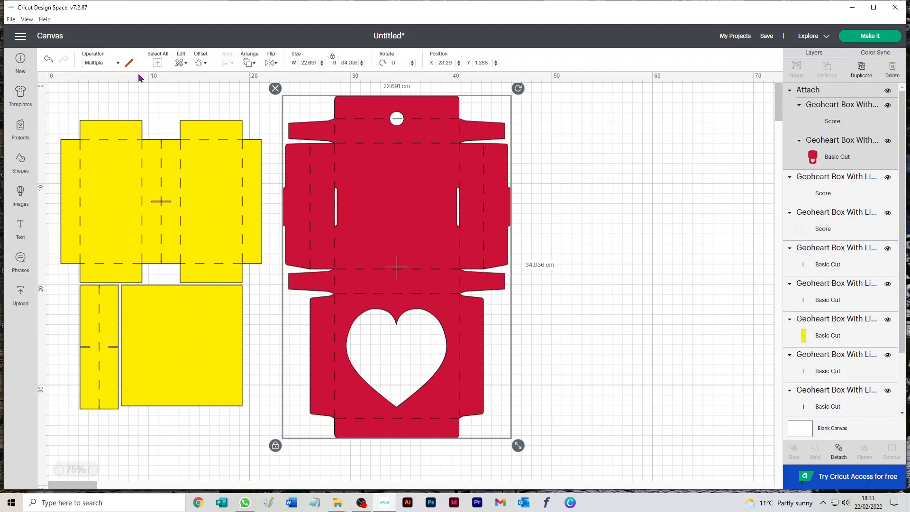
{"action": "left_click", "coordinate": [57, 105]}
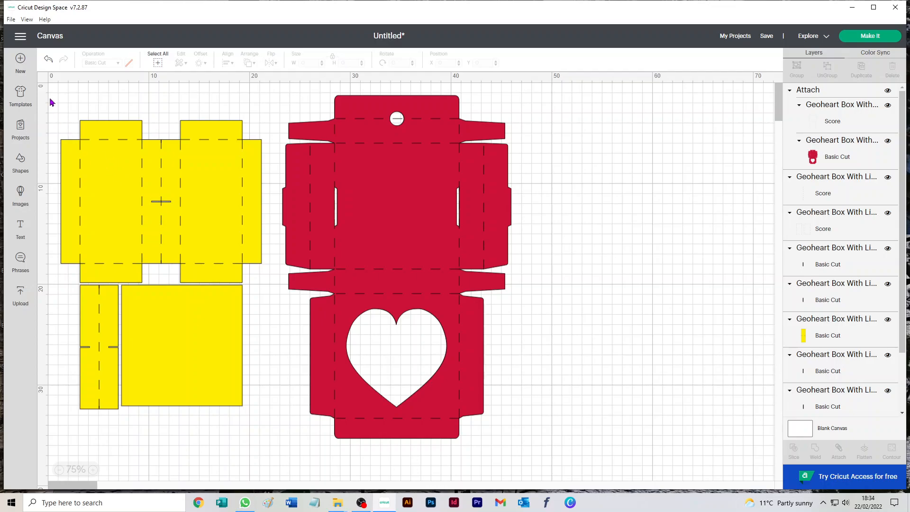
Attach all the yellow box pieces to their slits and score lines, and move them to about X 2.7, Y 3.7 cm.
{"action": "left_click_drag", "start_coordinate": [54, 95], "coordinate": [269, 455]}
{"action": "left_click", "coordinate": [839, 458]}
{"action": "left_click", "coordinate": [665, 384]}
{"action": "left_click_drag", "start_coordinate": [166, 376], "coordinate": [184, 354]}
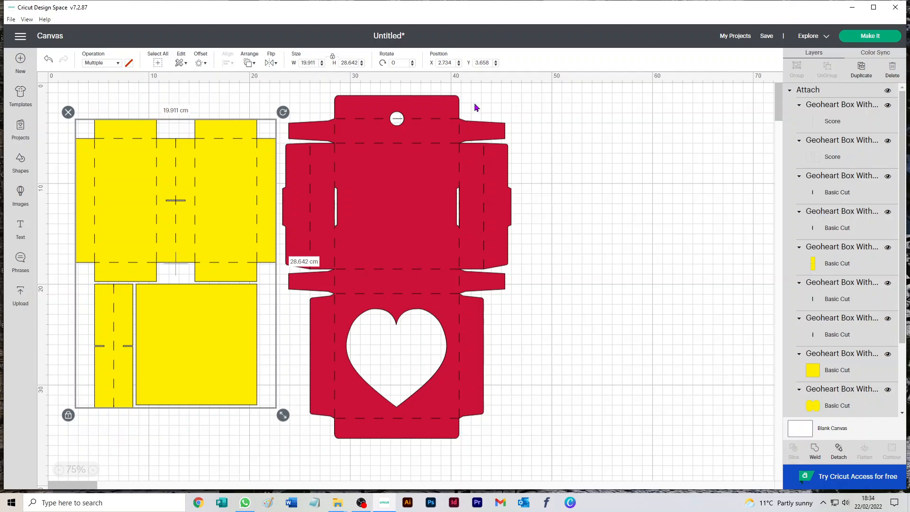
Move the attached red heart box slightly away from the yellow pieces, to about X 24.1, Y 1.9 cm.
{"action": "left_click", "coordinate": [438, 186]}
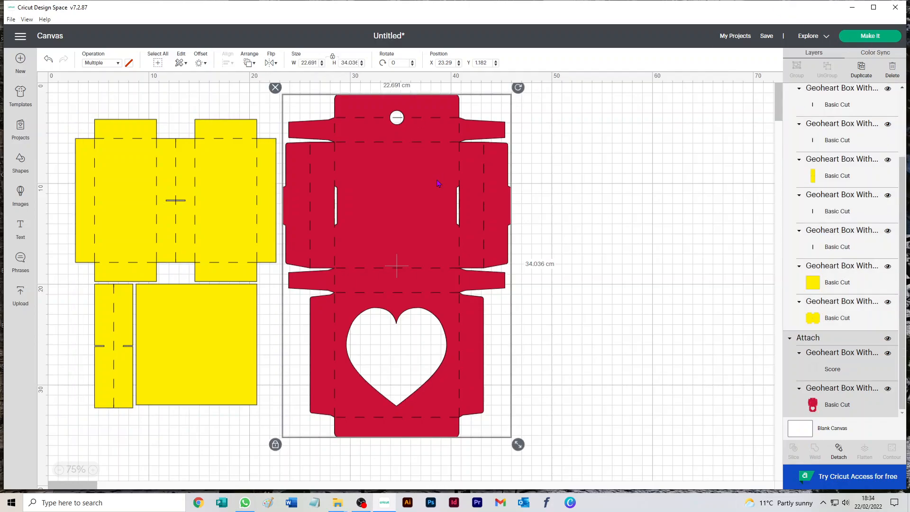
{"action": "left_click_drag", "start_coordinate": [406, 165], "coordinate": [414, 172]}
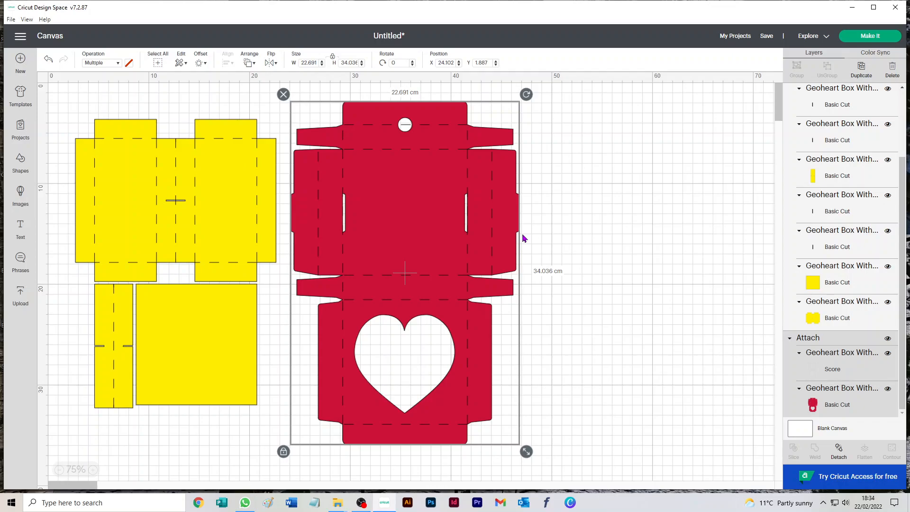
{"action": "left_click", "coordinate": [606, 171]}
Preview the cutting mats and material size options, accepting the larger mat, and return to the canvas.
{"action": "left_click", "coordinate": [852, 40]}
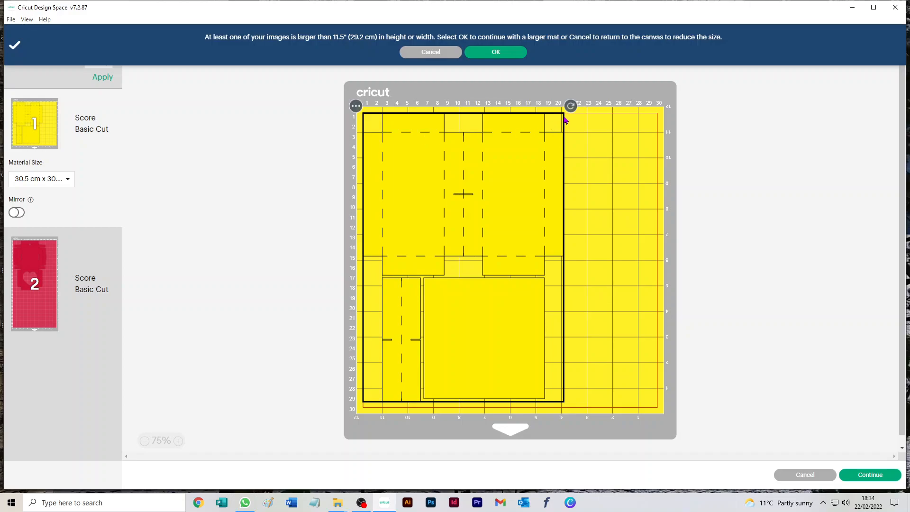
{"action": "left_click", "coordinate": [63, 180]}
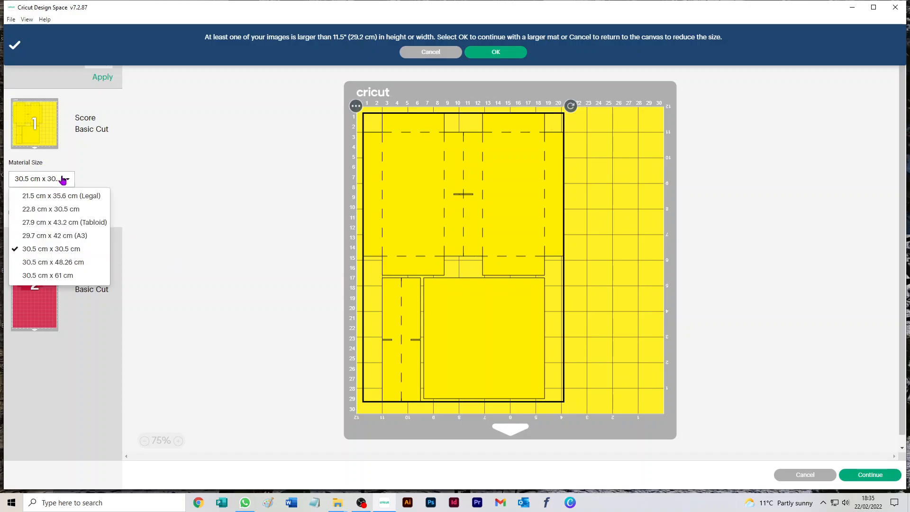
{"action": "left_click", "coordinate": [222, 162]}
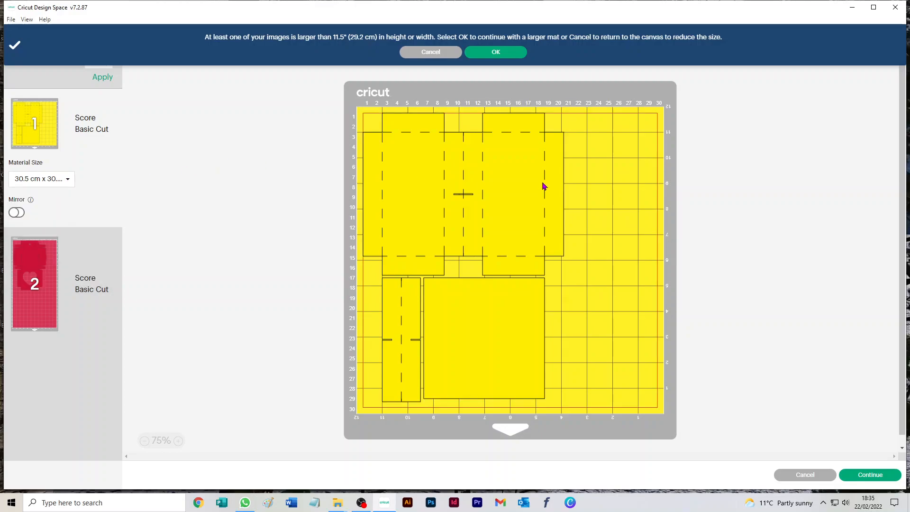
{"action": "left_click", "coordinate": [503, 53]}
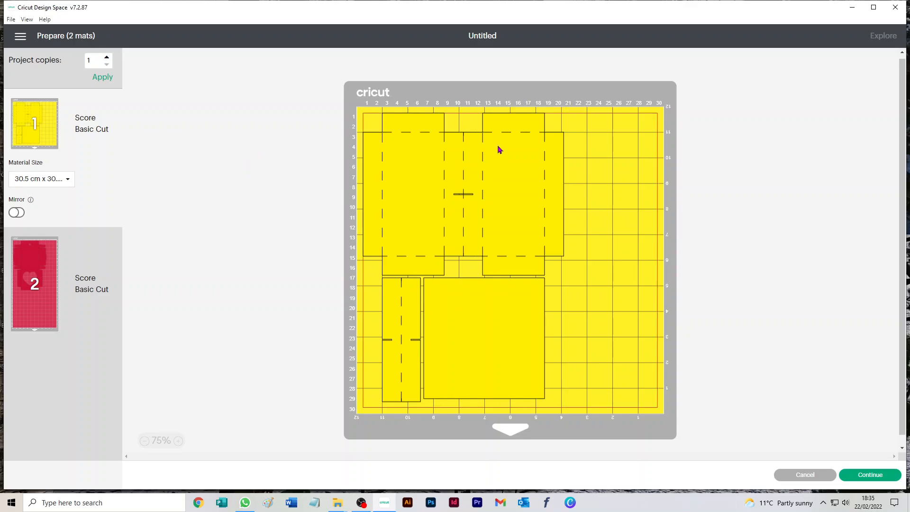
{"action": "left_click", "coordinate": [803, 477]}
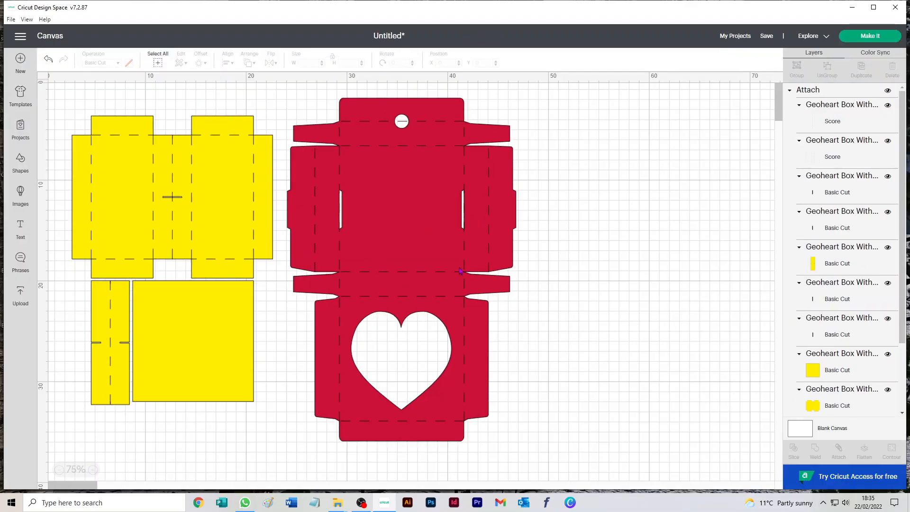
Hide both score-line layers in the attached yellow pieces, keeping their cut layers visible.
{"action": "left_click", "coordinate": [216, 170]}
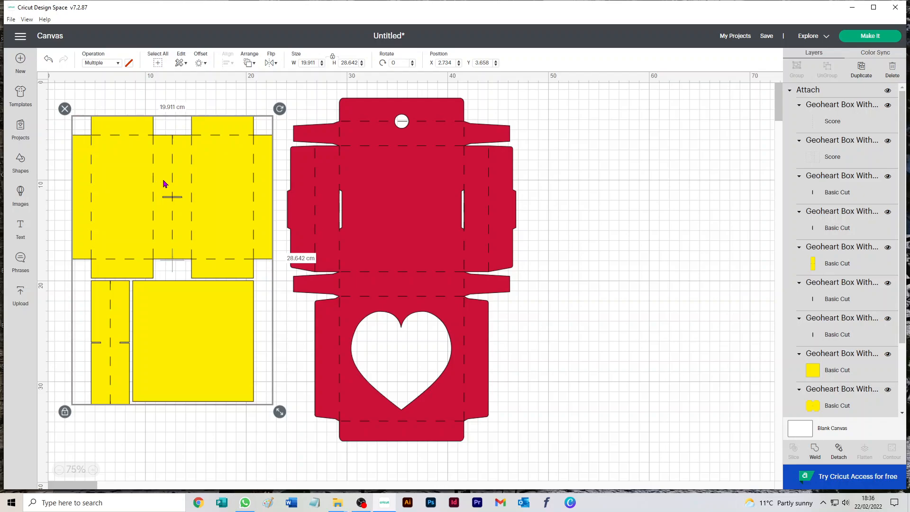
{"action": "left_click", "coordinate": [888, 109]}
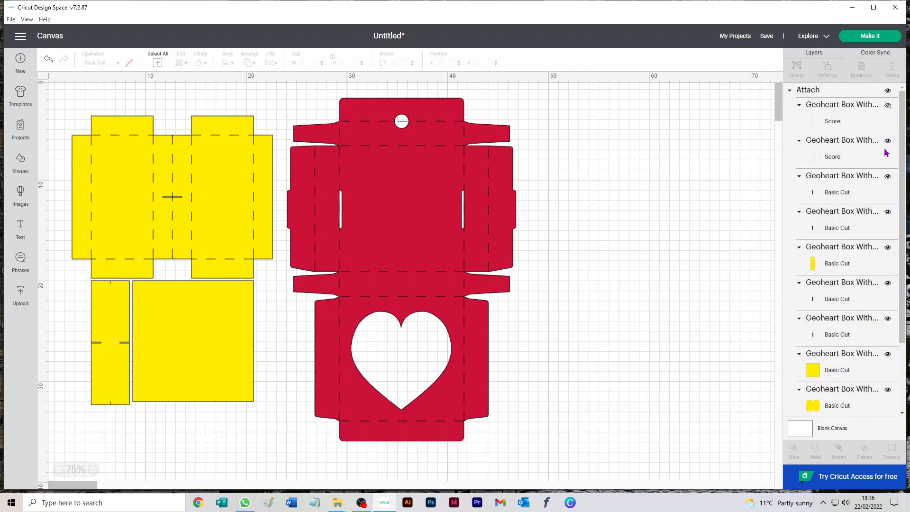
{"action": "left_click", "coordinate": [888, 142]}
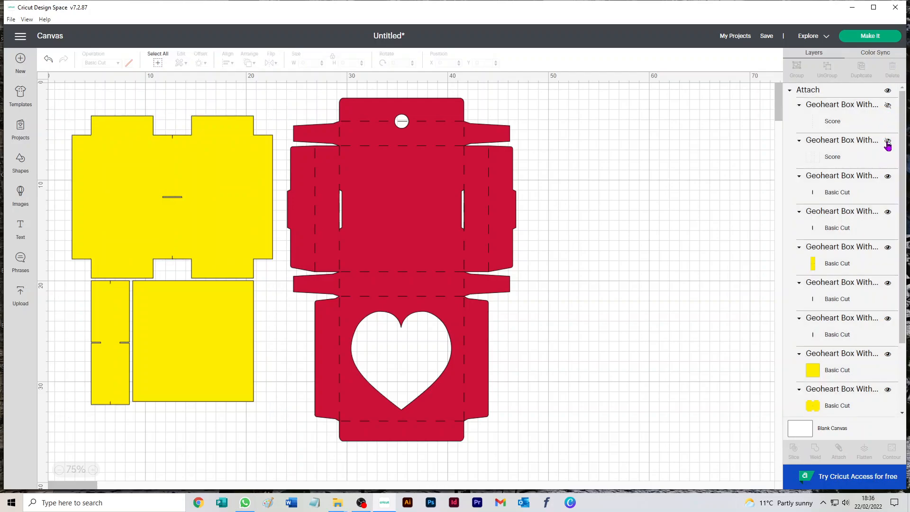
{"action": "left_click", "coordinate": [888, 109]}
{"action": "left_click", "coordinate": [888, 105]}
{"action": "left_click", "coordinate": [888, 142]}
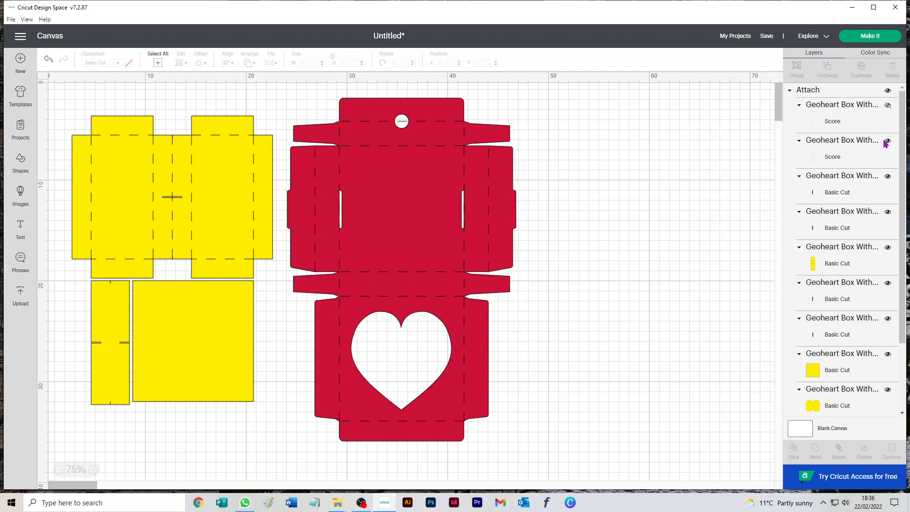
{"action": "left_click", "coordinate": [887, 141]}
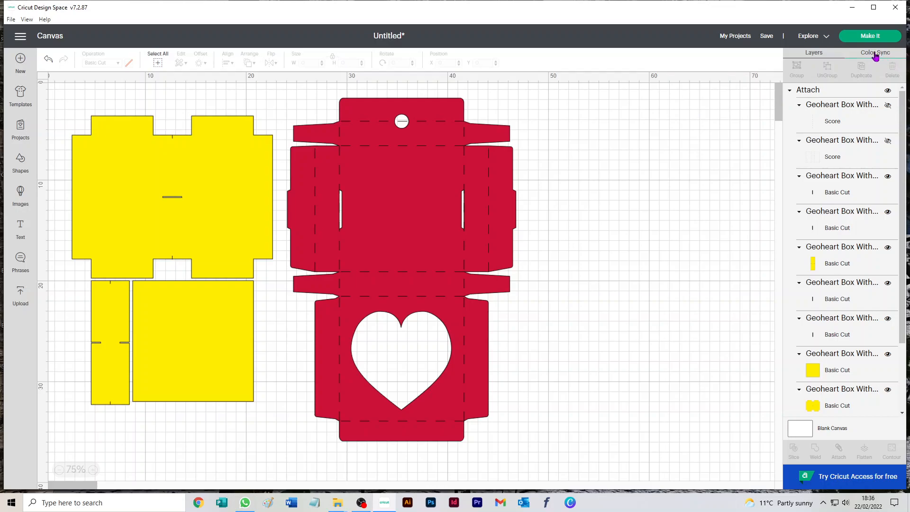
Open the mat preparation for the project with the yellow pieces set to cut only.
{"action": "left_click", "coordinate": [866, 40]}
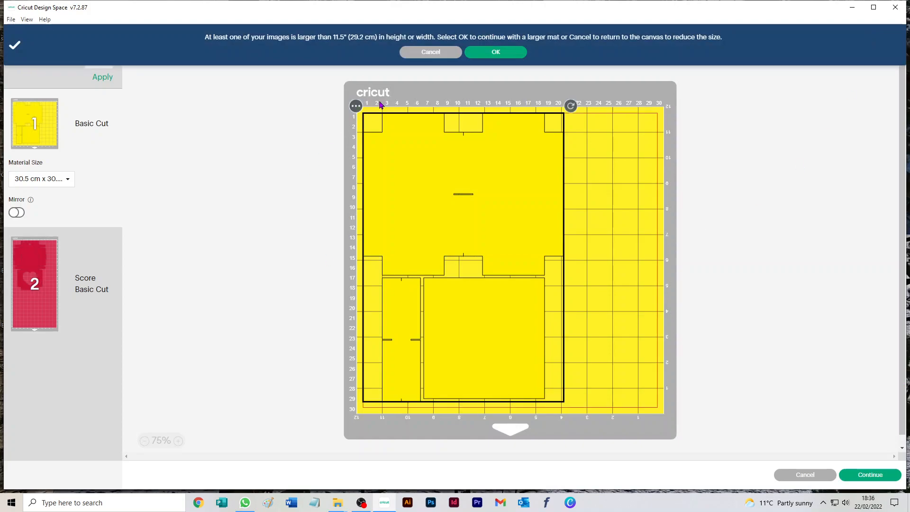